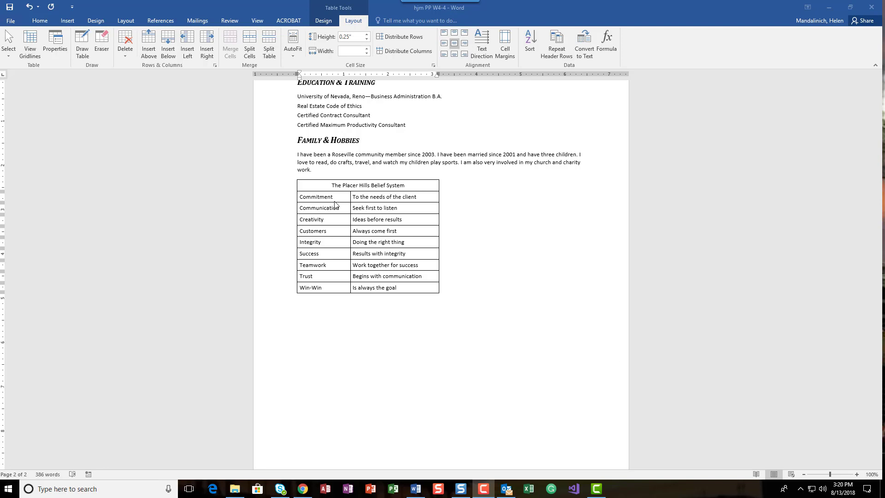
Step: Apply the green dark grid table style to the Placer Hills Belief System table, keeping header row, first column and banded rows enabled
left_click(308, 186)
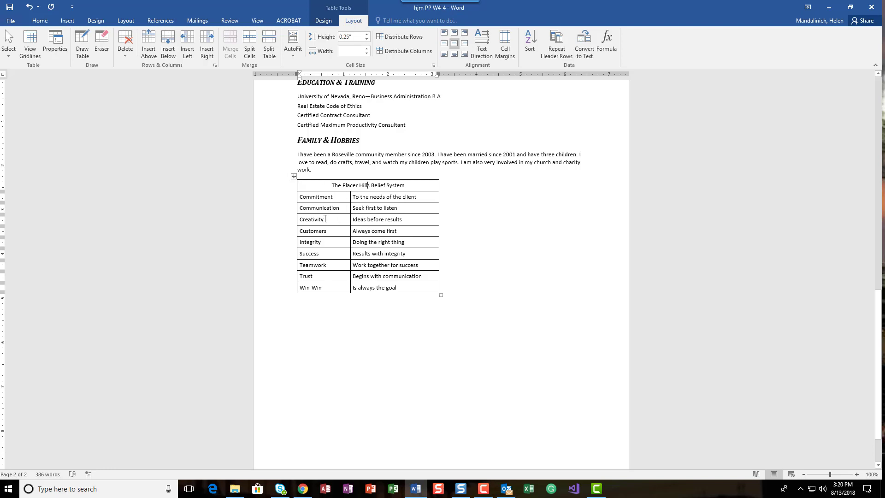
left_click(316, 199)
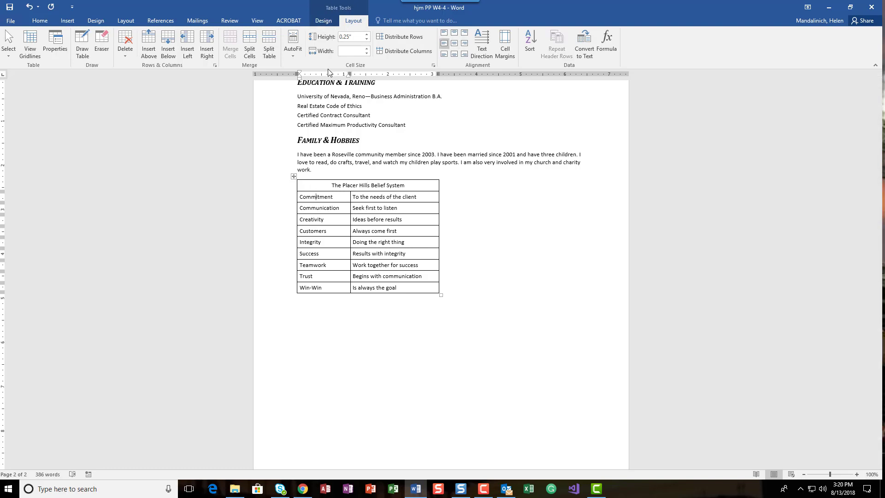
left_click(324, 21)
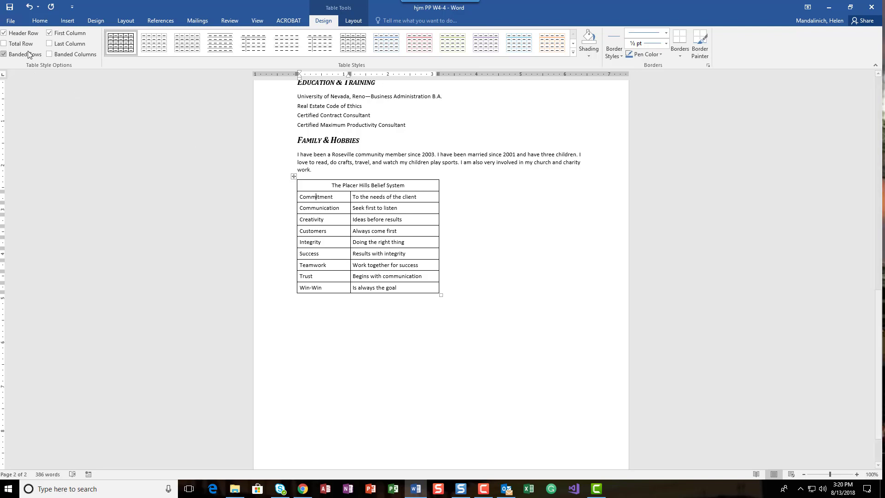
left_click(4, 54)
left_click(574, 53)
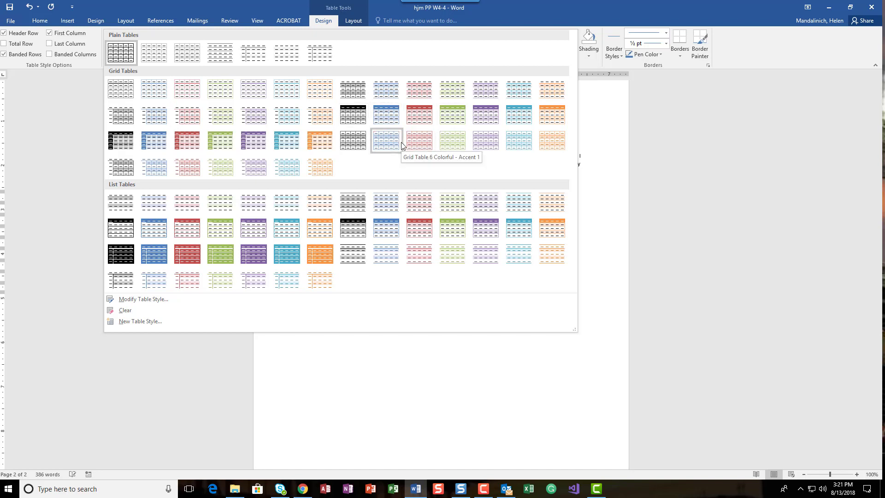
left_click(214, 141)
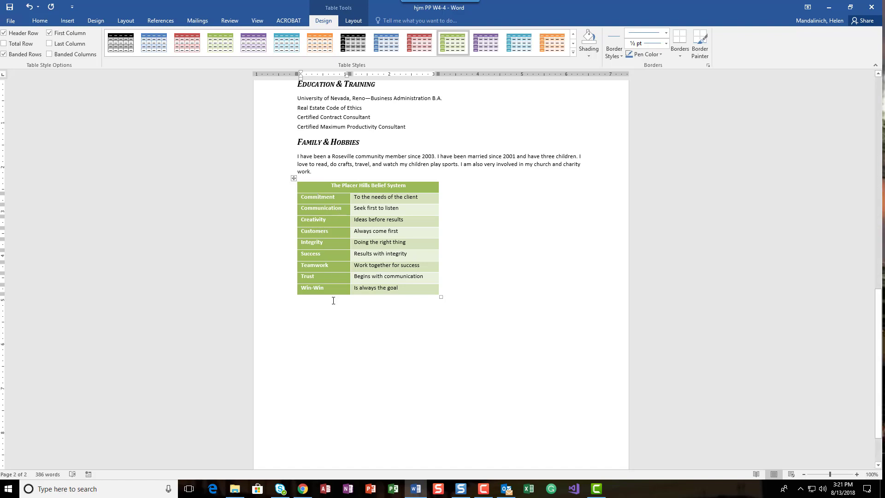
Step: Add a custom black 1 ½ pt solid border along the top edge of the whole table
left_click(315, 187)
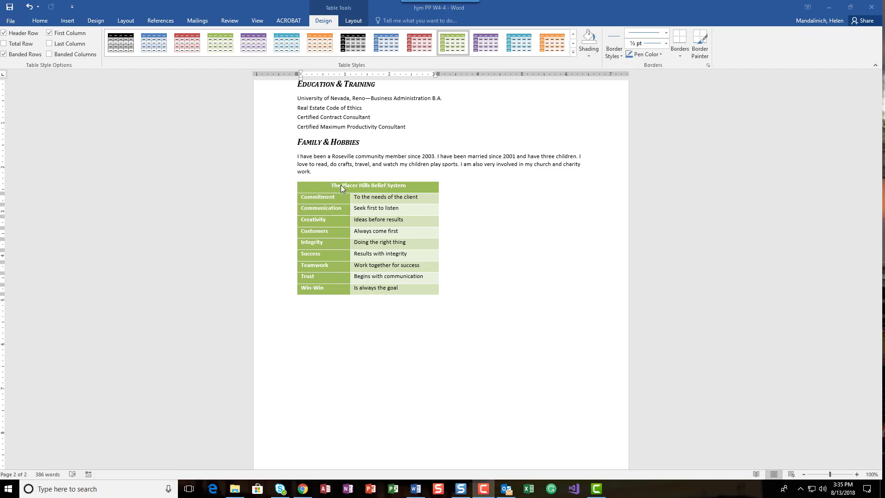
left_click(347, 186)
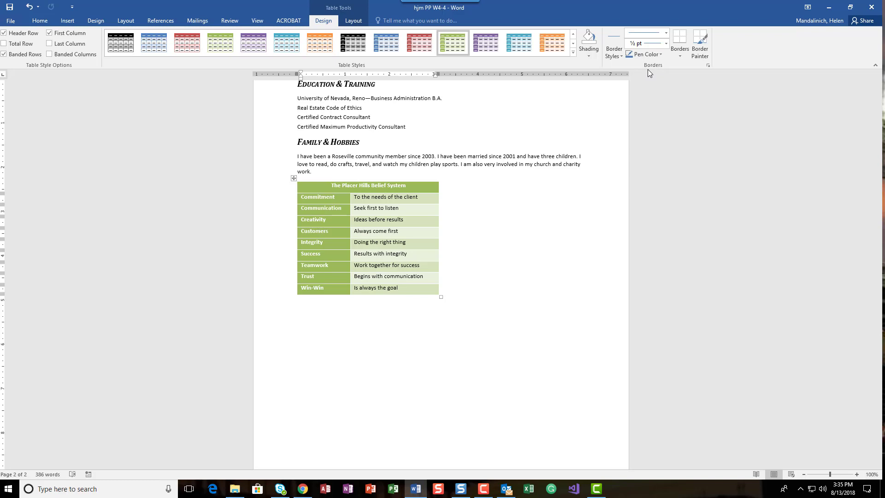
left_click(683, 54)
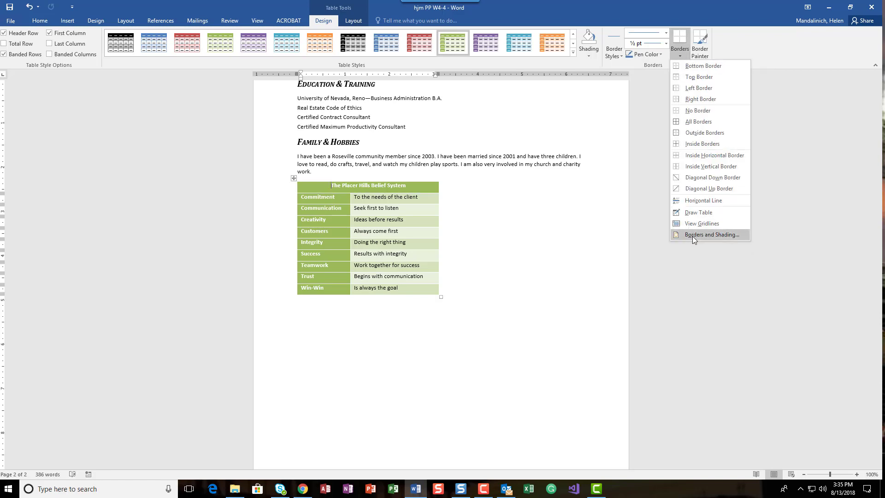
left_click(692, 235)
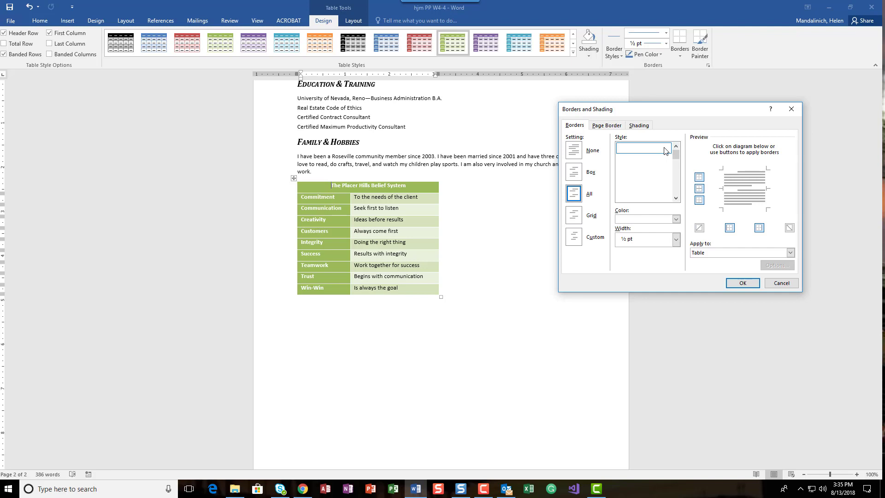
left_click(582, 238)
left_click(676, 219)
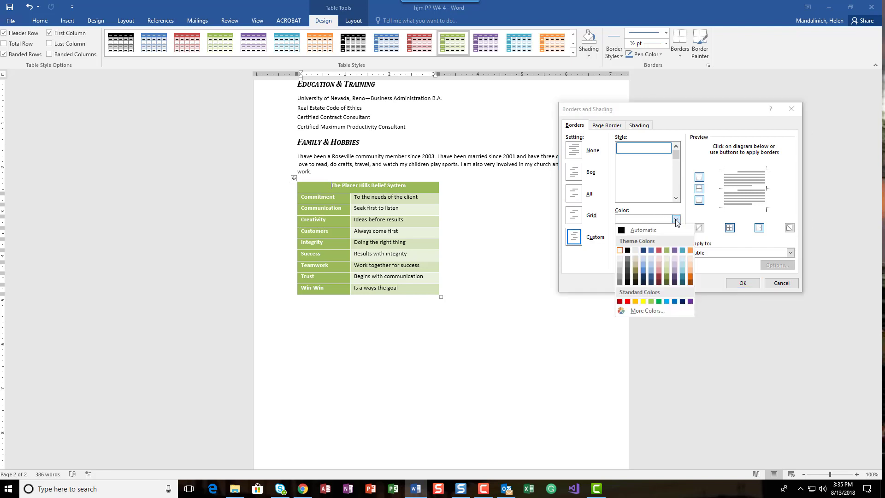
left_click(628, 251)
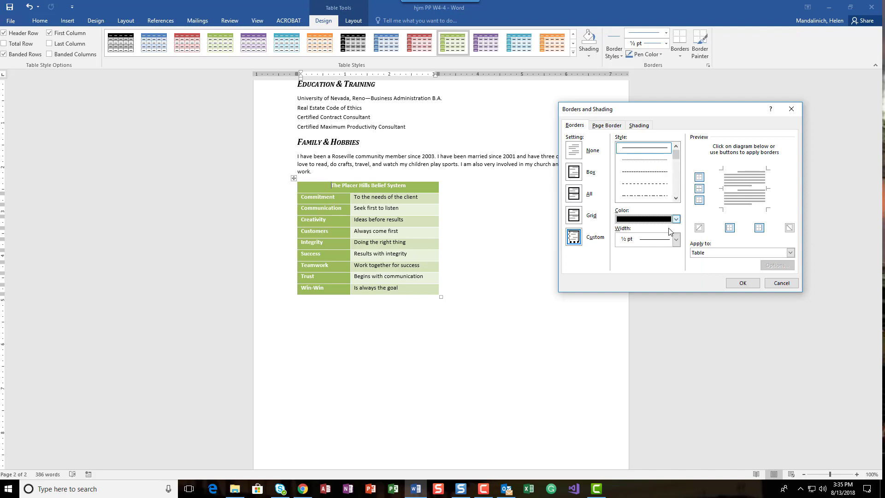
left_click(677, 240)
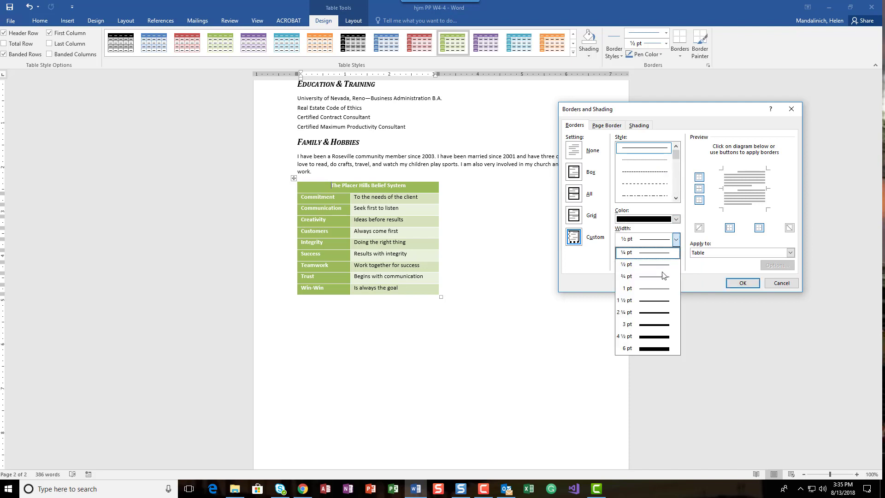
left_click(660, 301)
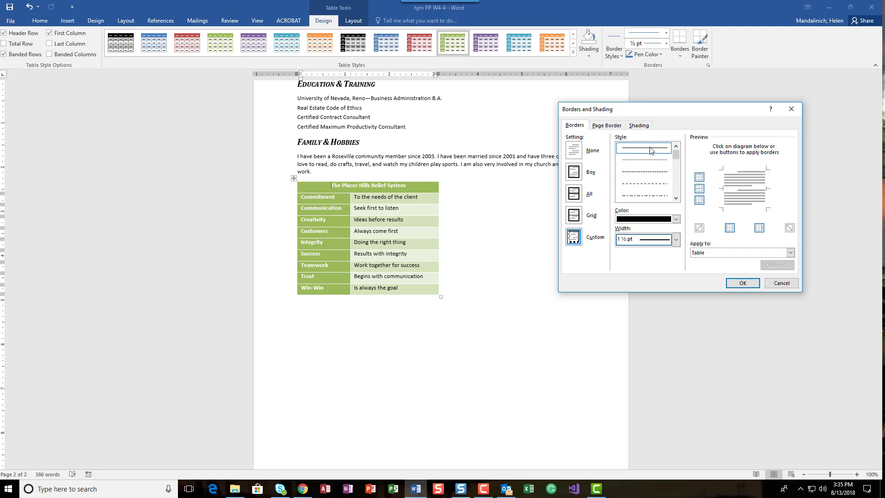
left_click(755, 172)
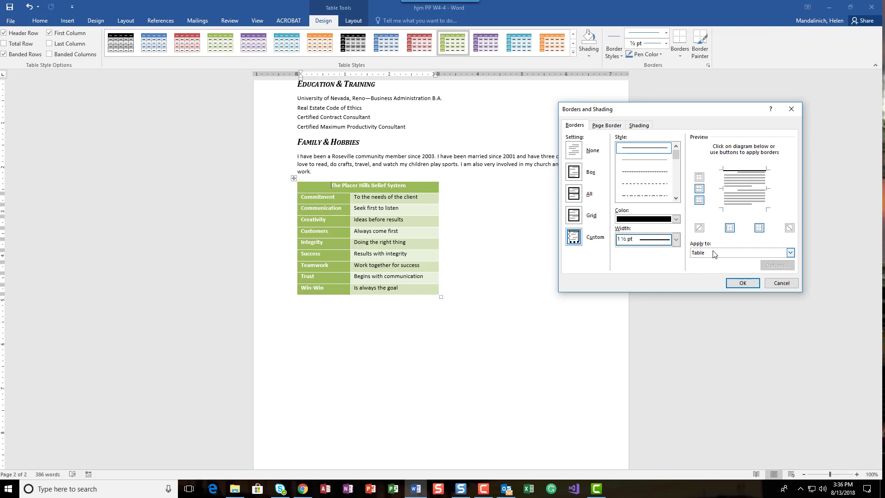
left_click(742, 283)
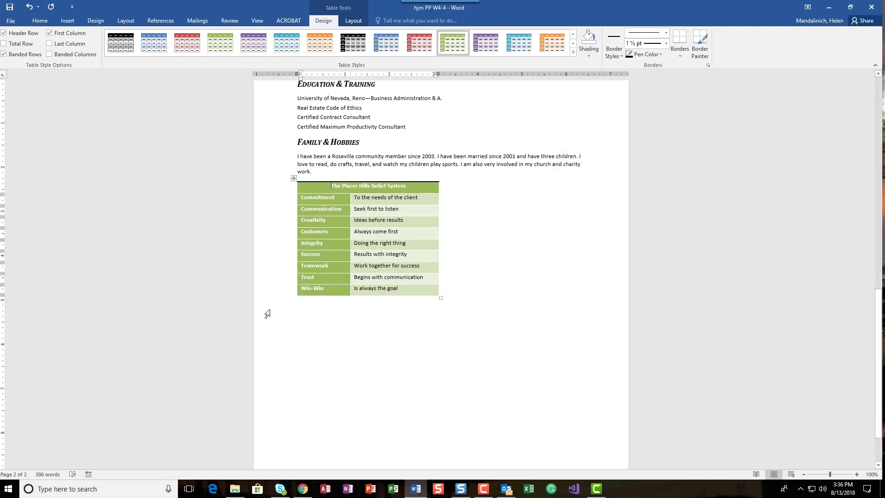
Step: Add a custom black 1 ½ pt solid bottom border to the cells of the Win-Win row
left_click_drag(312, 286, 380, 282)
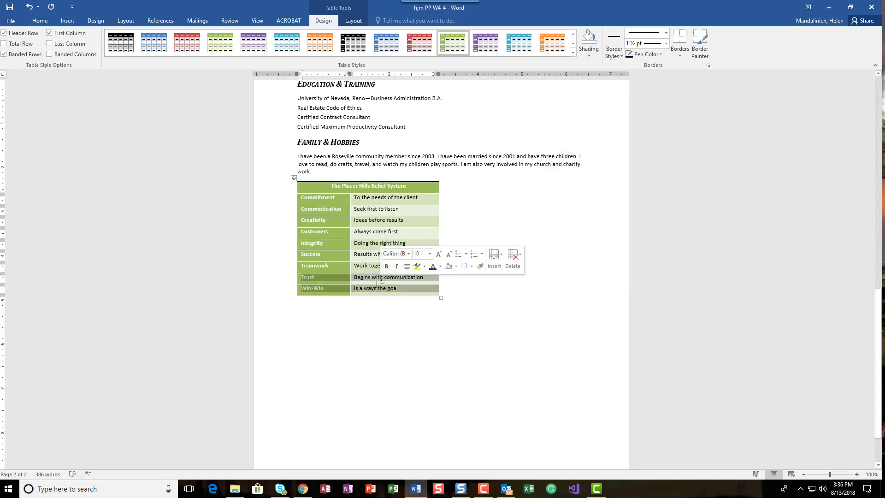
left_click(378, 288)
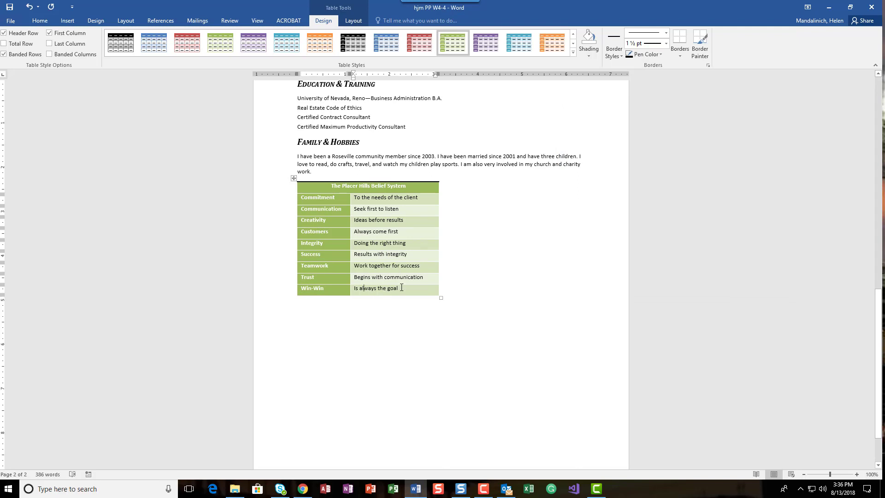
left_click_drag(402, 288, 330, 289)
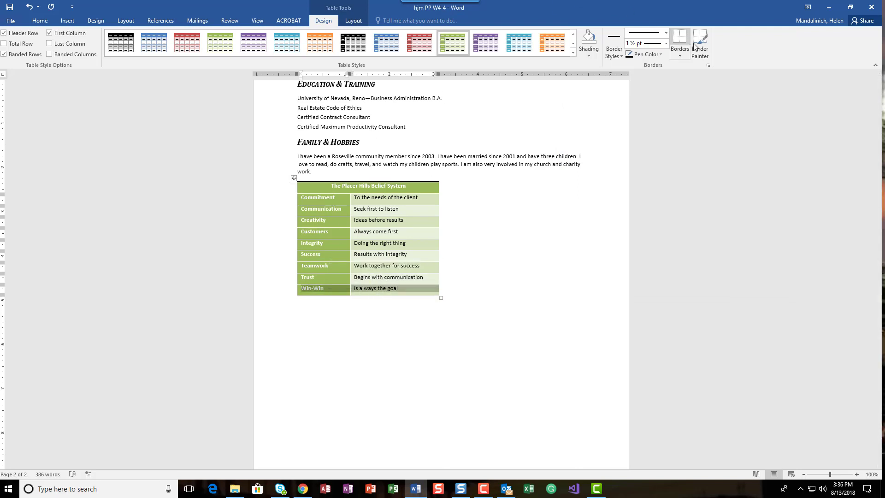
left_click(680, 52)
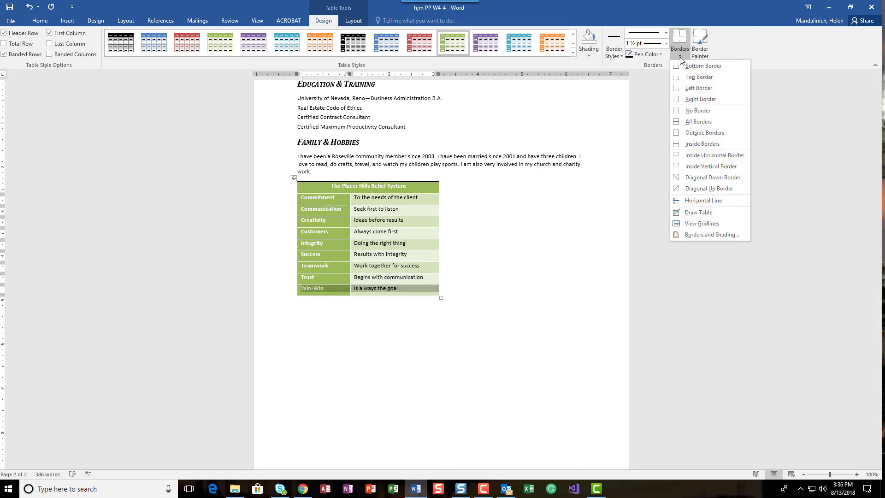
left_click(698, 235)
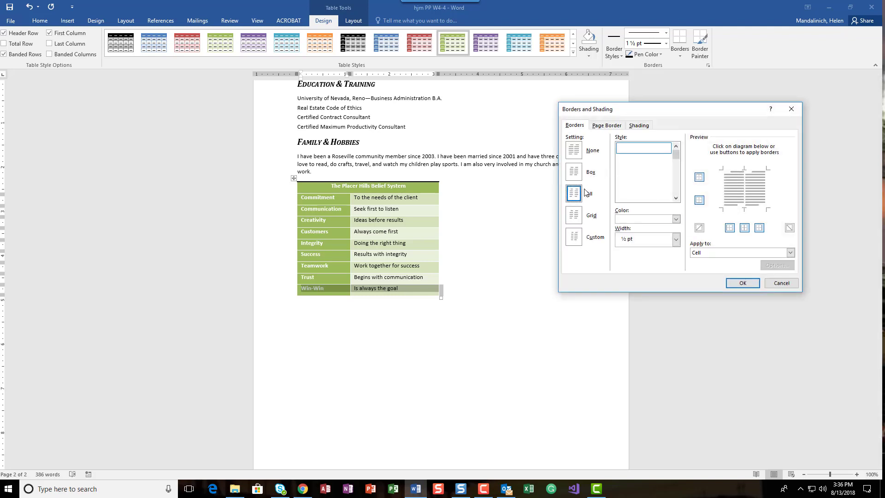
left_click(581, 238)
left_click(662, 219)
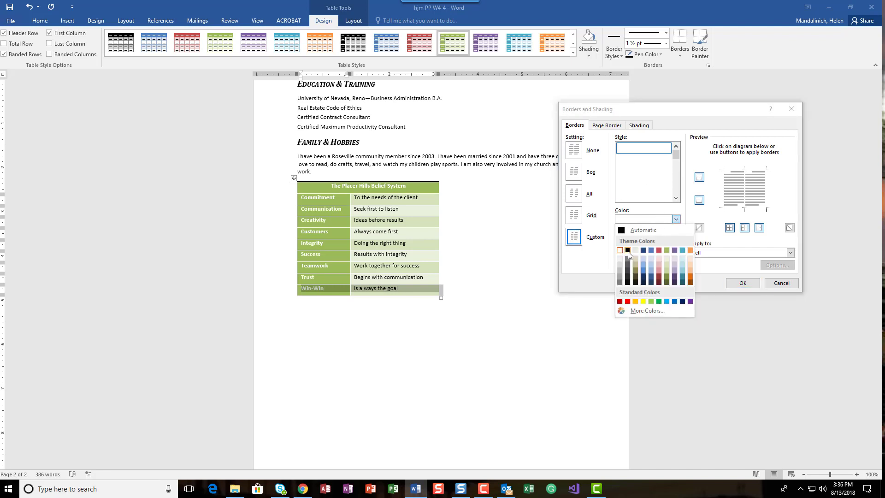
left_click(628, 251)
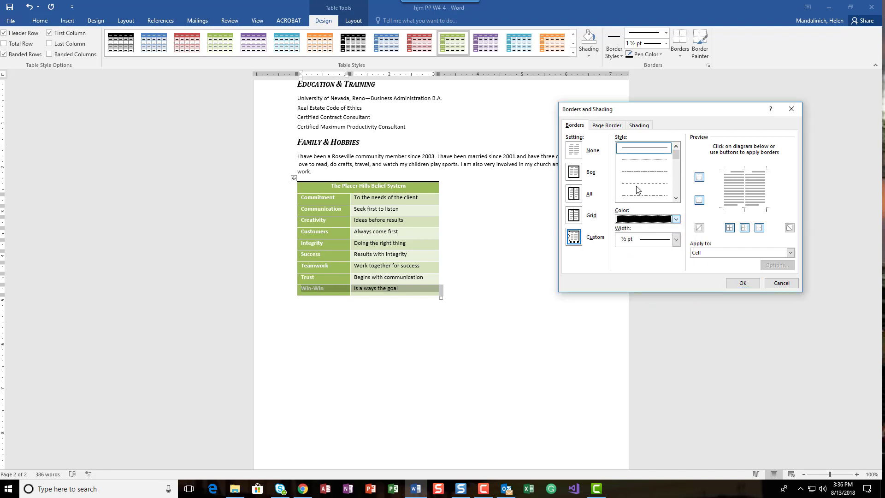
left_click(675, 240)
left_click(650, 301)
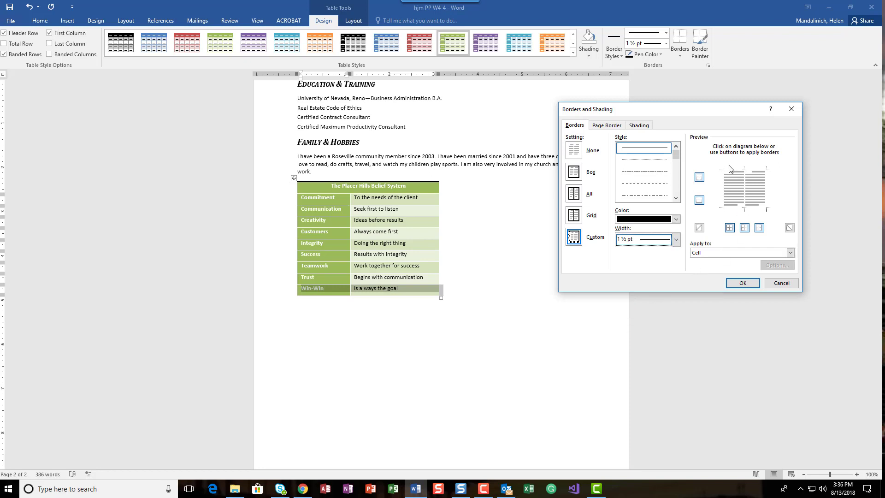
left_click(736, 208)
left_click(746, 253)
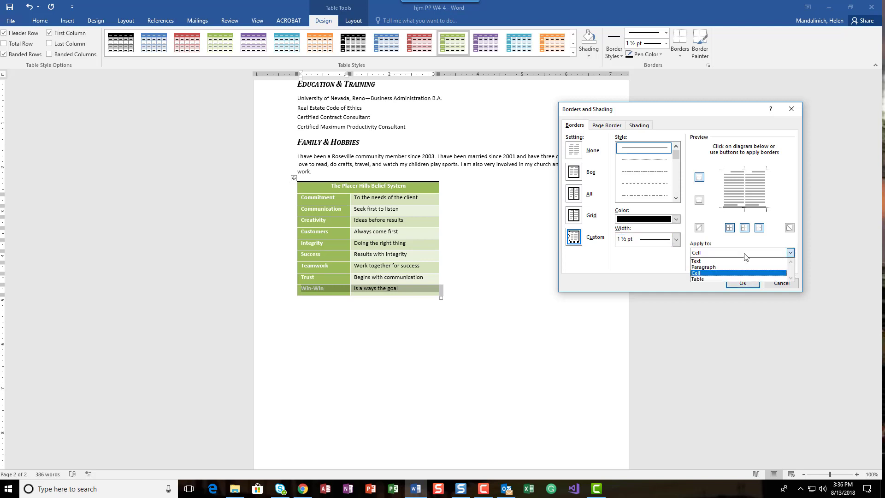
left_click(738, 273)
left_click(740, 283)
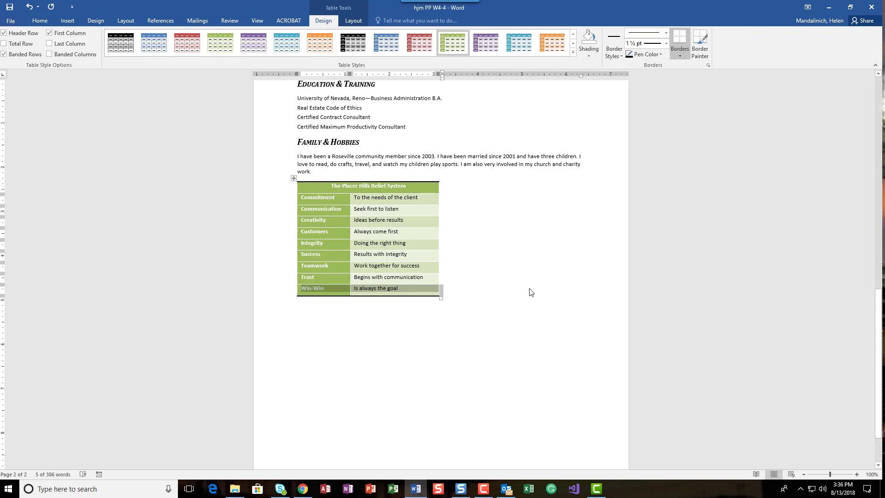
Step: Set the vertical alignment of all cells in the table to Center through the table properties
left_click(294, 179)
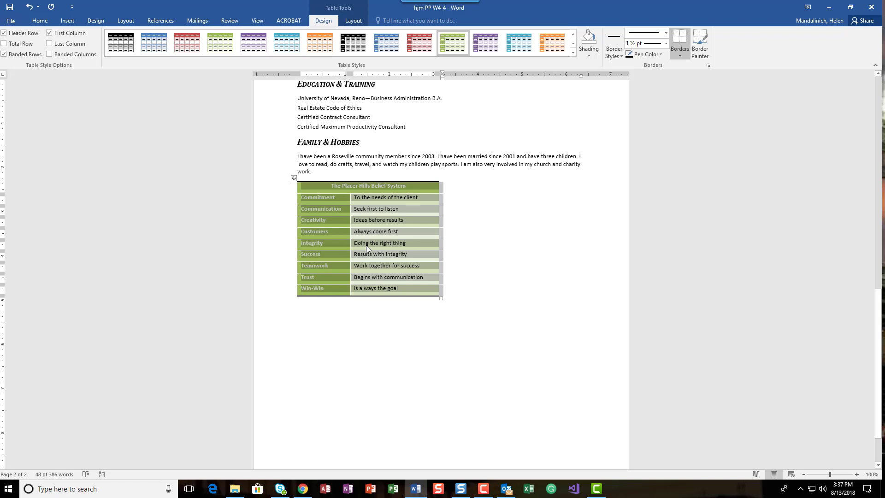
left_click(361, 20)
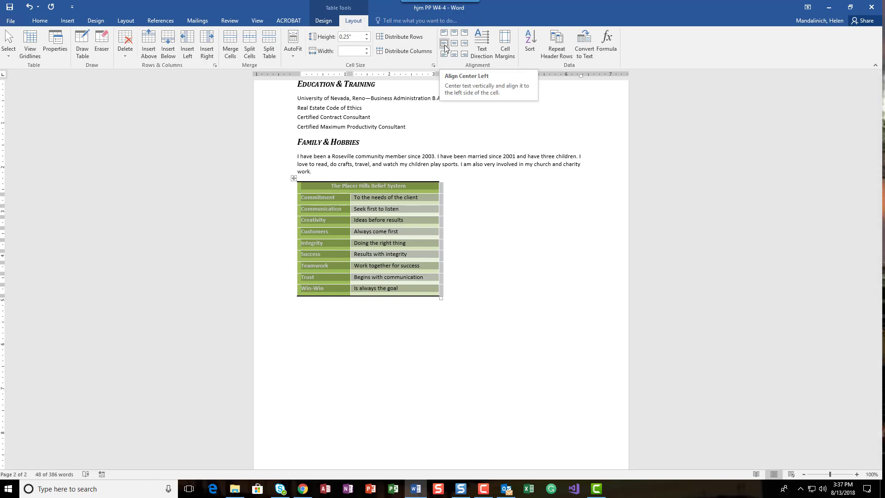
left_click(58, 44)
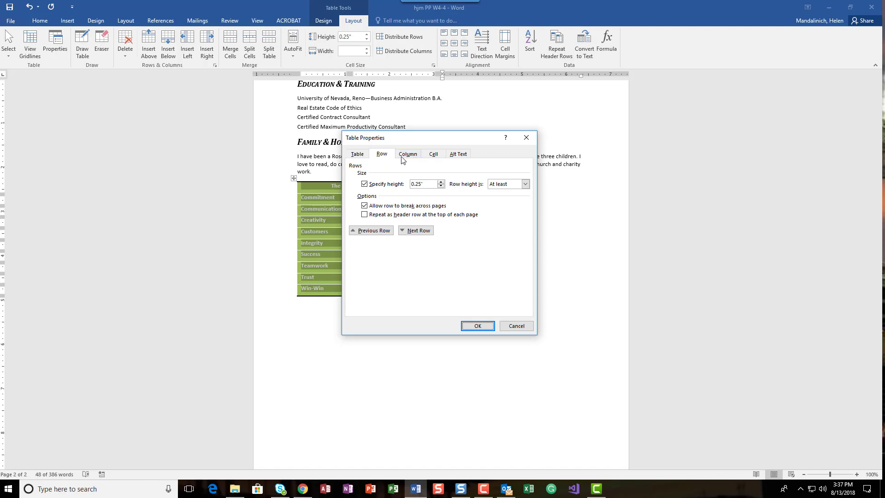
left_click(432, 154)
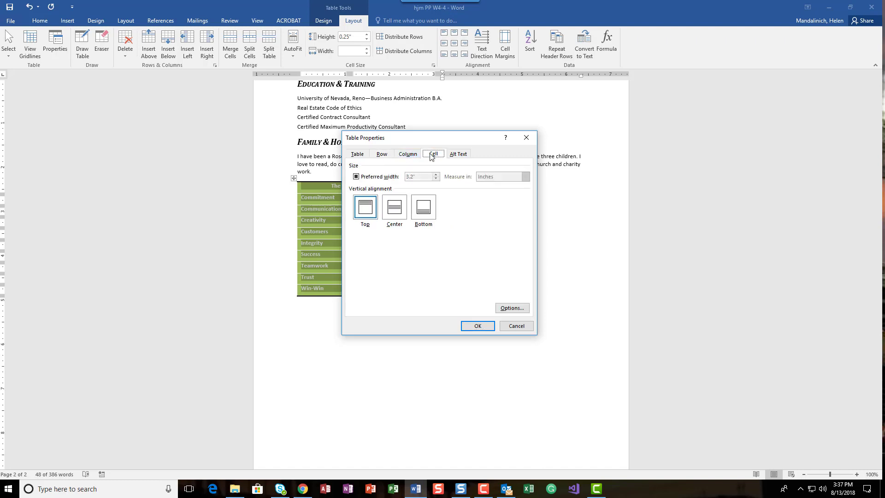
left_click(395, 207)
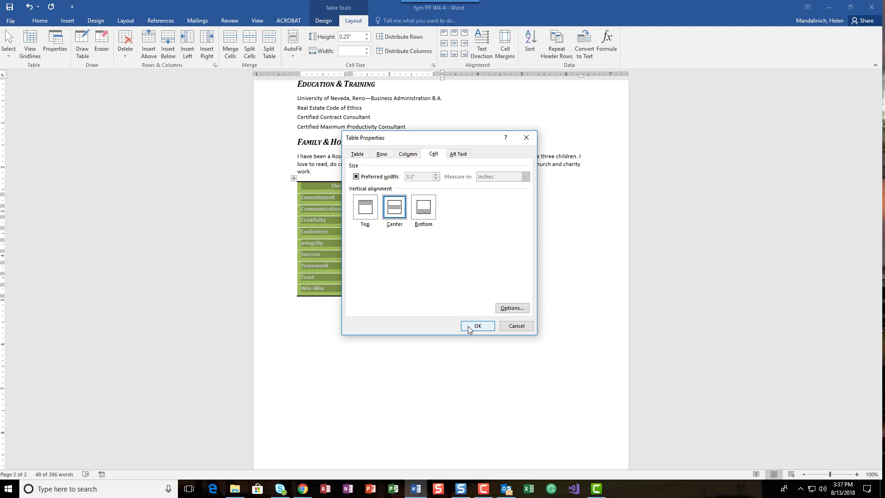
left_click_drag(438, 144, 694, 111)
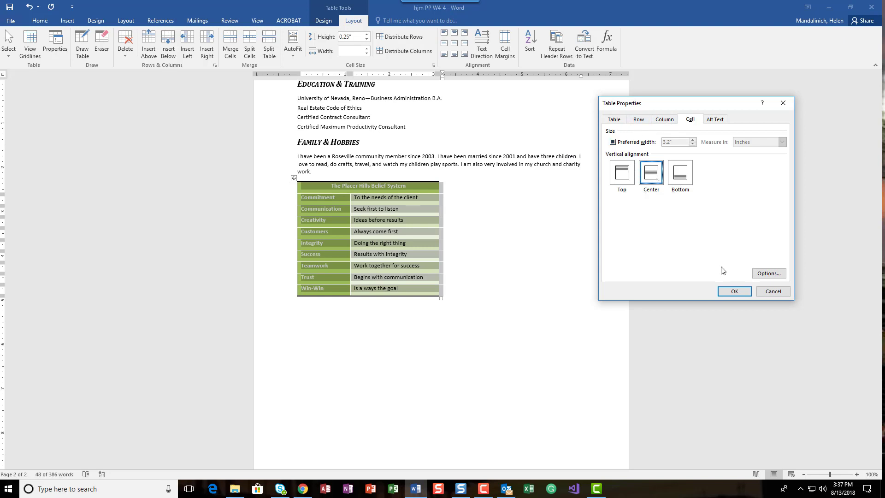
left_click(735, 292)
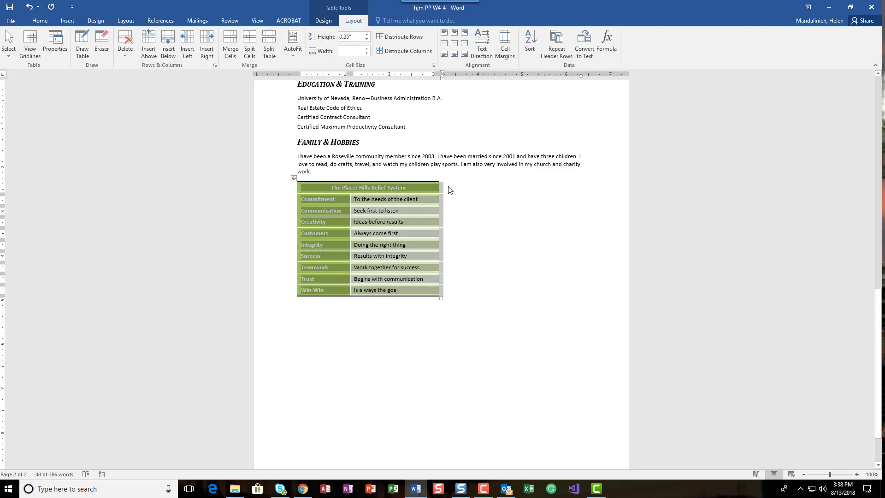
Step: Set the title text in the Placer Hills Belief System table to 12 pt with a black font color
left_click(347, 186)
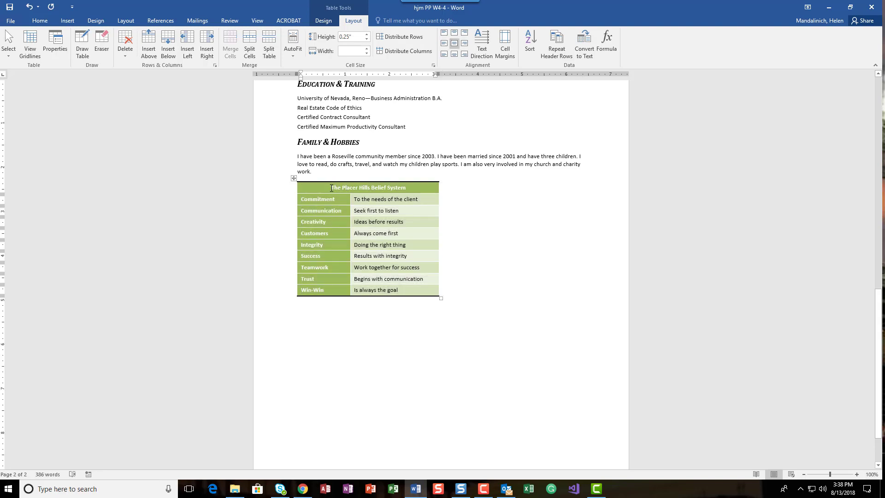
triple_click(332, 188)
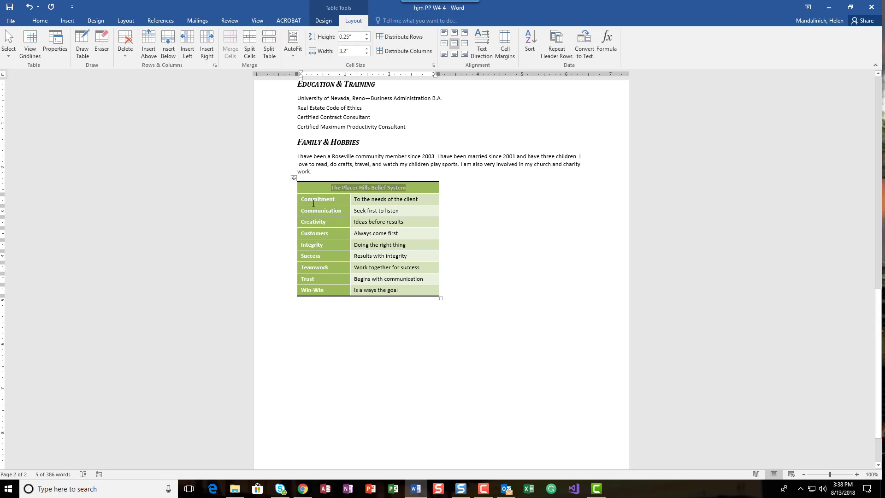
left_click(45, 23)
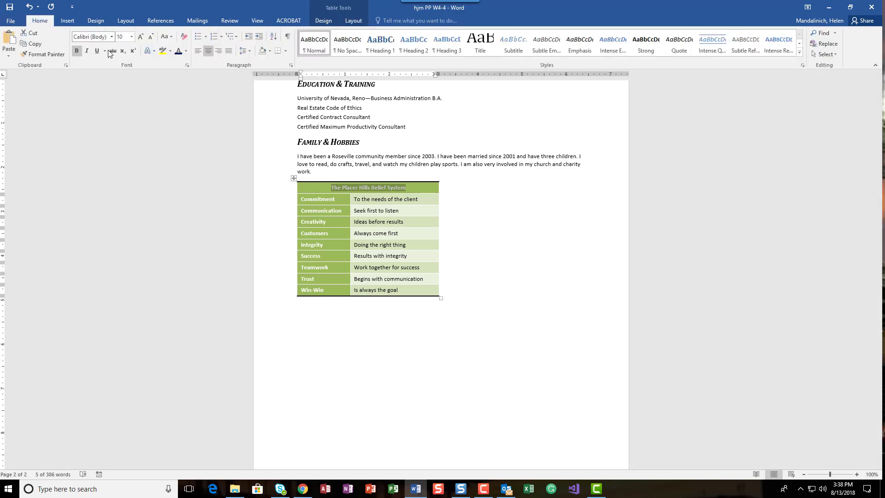
left_click(132, 39)
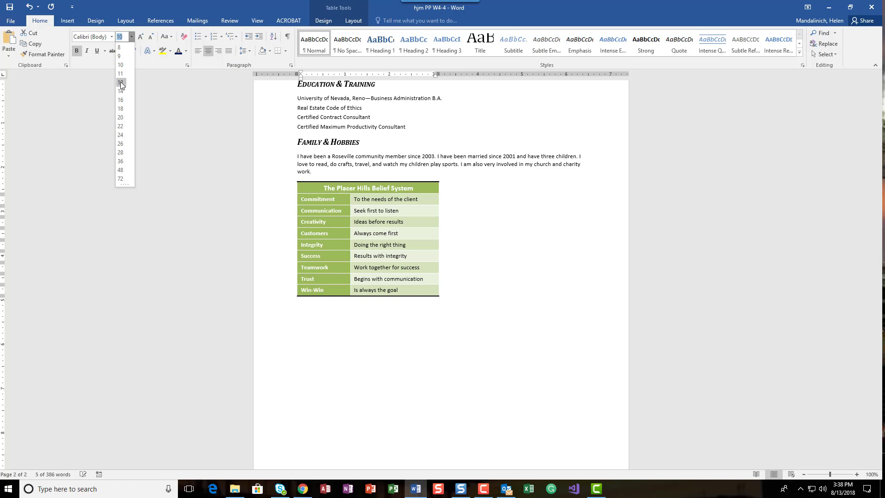
left_click(121, 82)
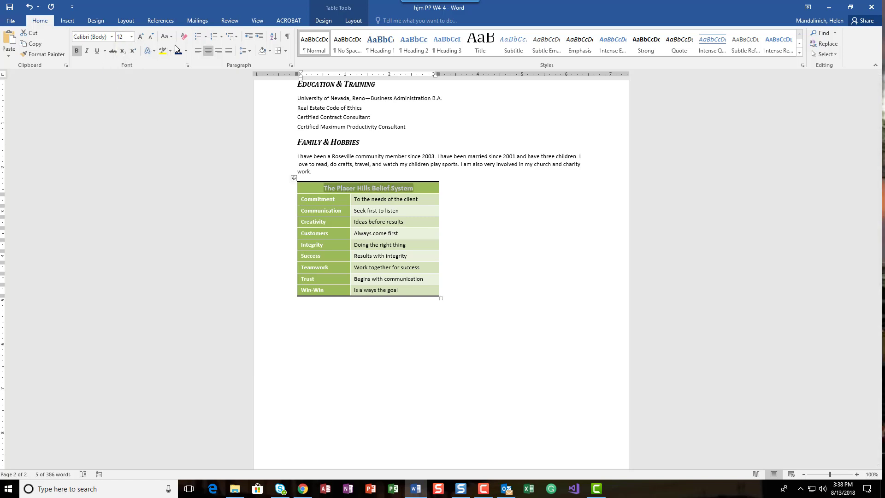
left_click(186, 51)
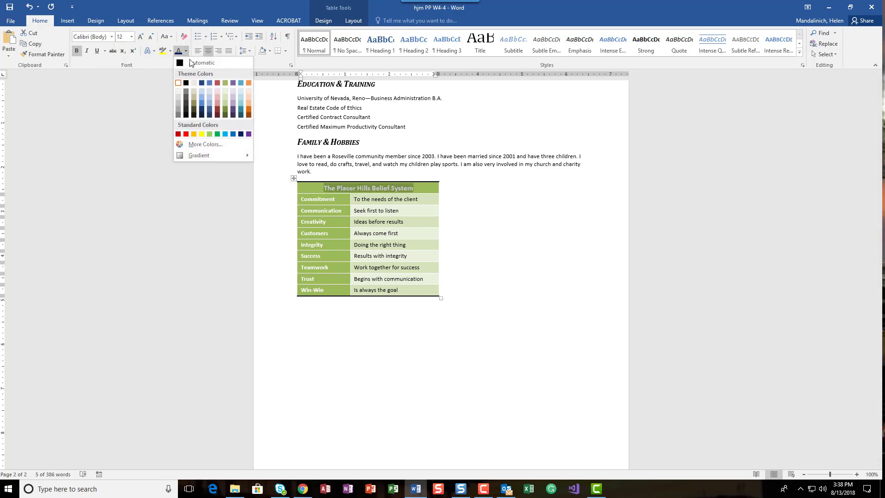
left_click(186, 83)
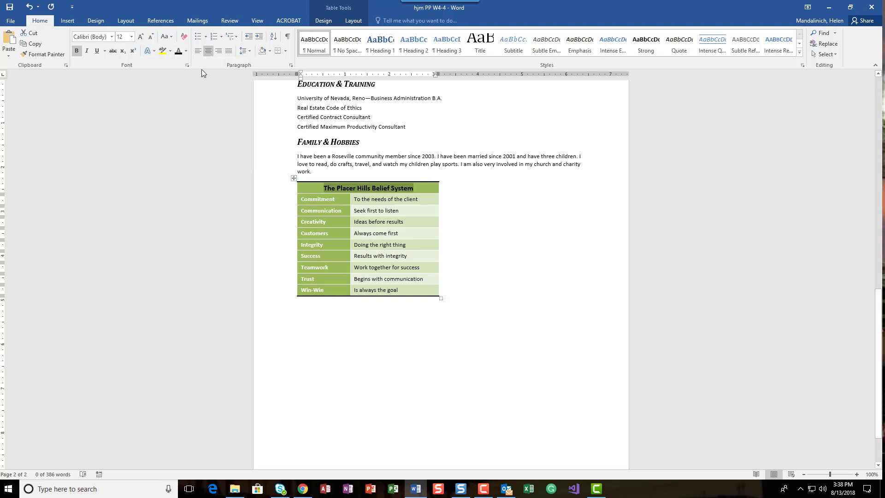
Step: Apply the All caps font effect to the table's title text
left_click(187, 65)
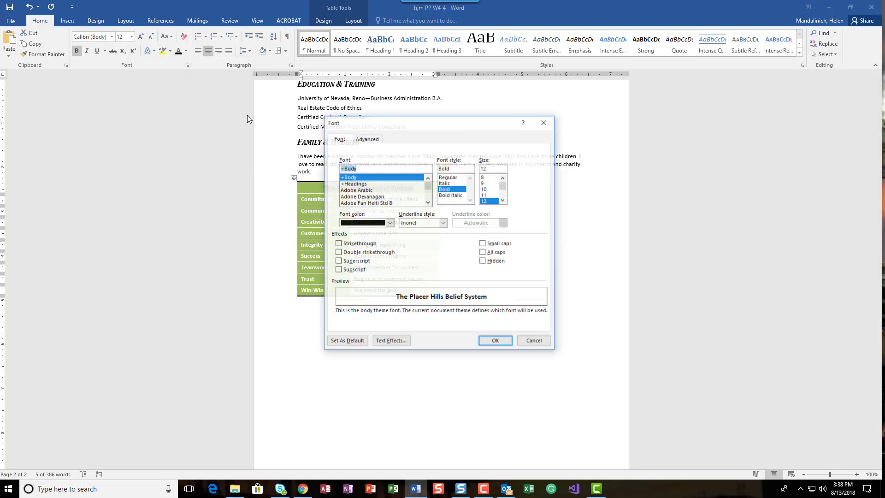
left_click(482, 253)
left_click(496, 342)
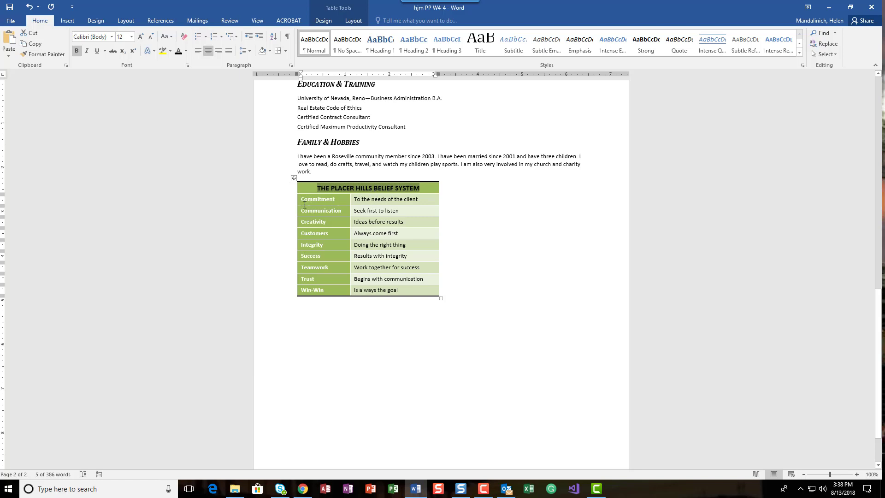
Step: Apply the Small caps font effect to the first-column text from Commitment to Win-Win, below the title row
left_click_drag(305, 199, 318, 290)
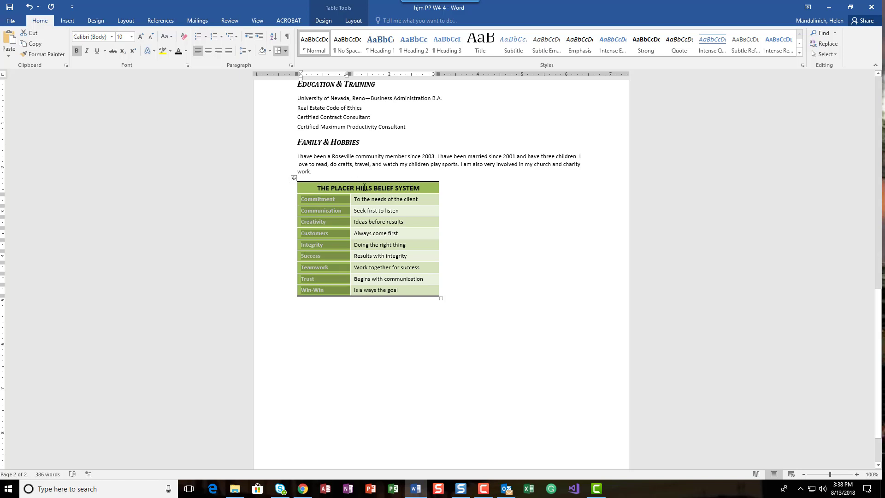
left_click(188, 65)
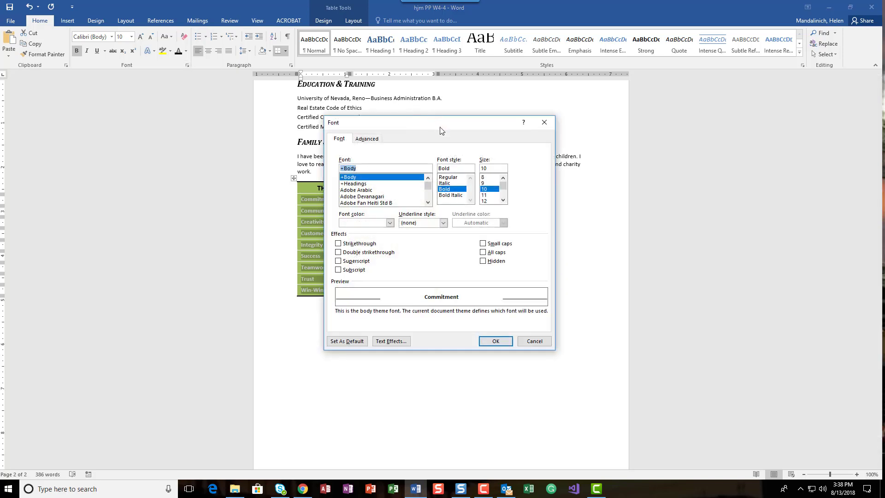
left_click_drag(440, 127, 666, 76)
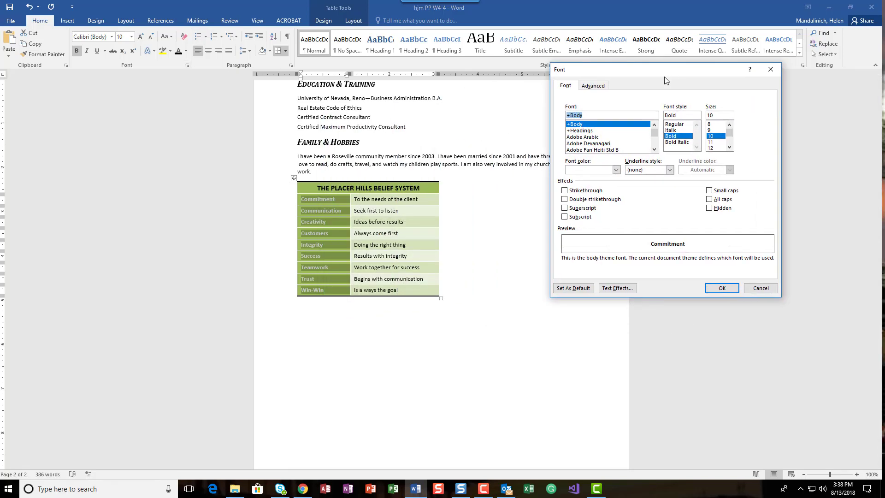
left_click(710, 191)
left_click(717, 290)
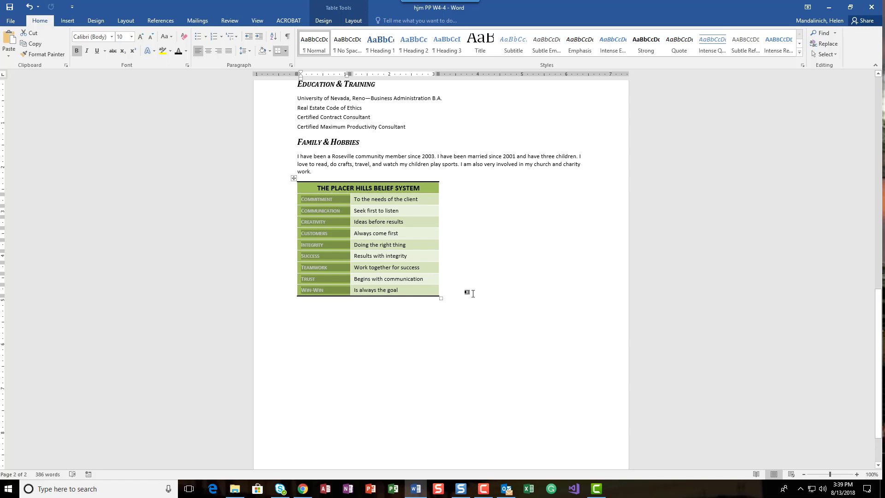
Step: Convert the Phone, Email and Web lines under Realtor Consultant into a two-column table, separating text at tabs and using AutoFit to contents
scroll(498, 335, "up", 10)
scroll(498, 336, "up", 5)
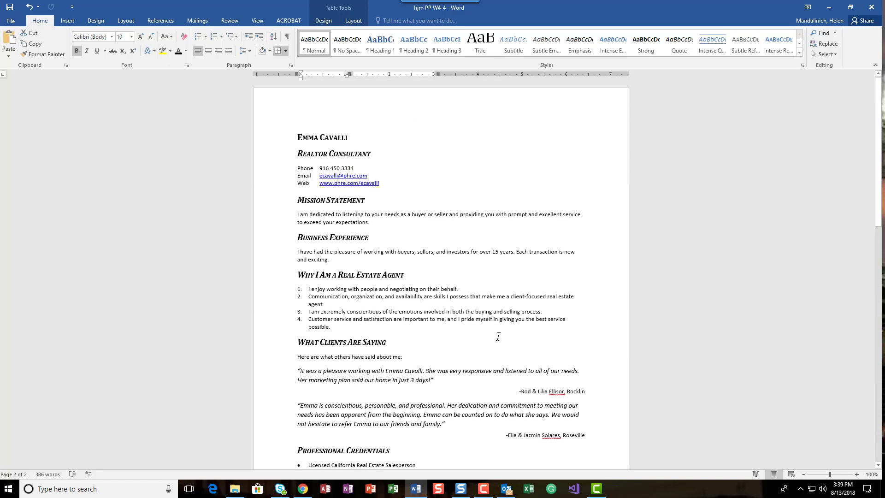
scroll(530, 263, "down", 1)
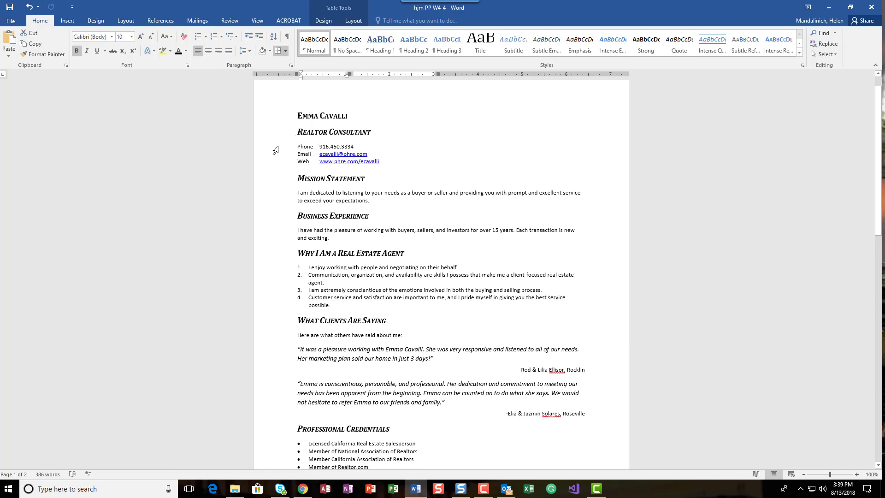
left_click_drag(294, 144, 386, 167)
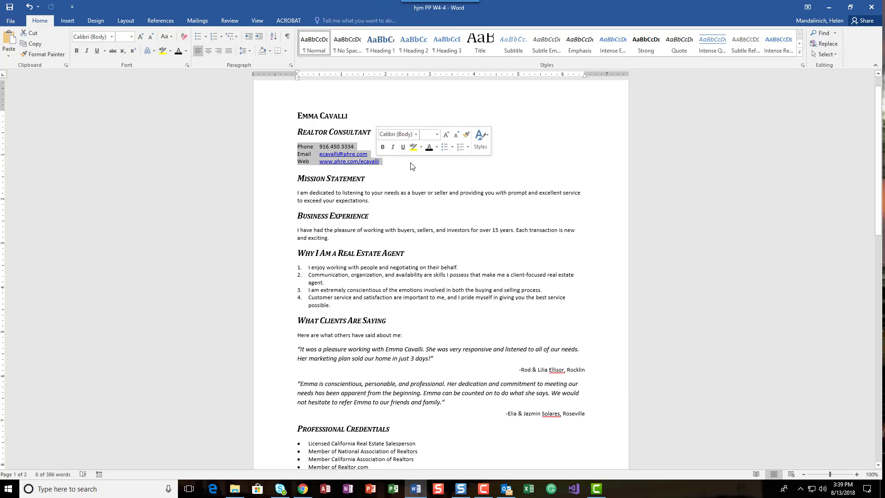
left_click(285, 37)
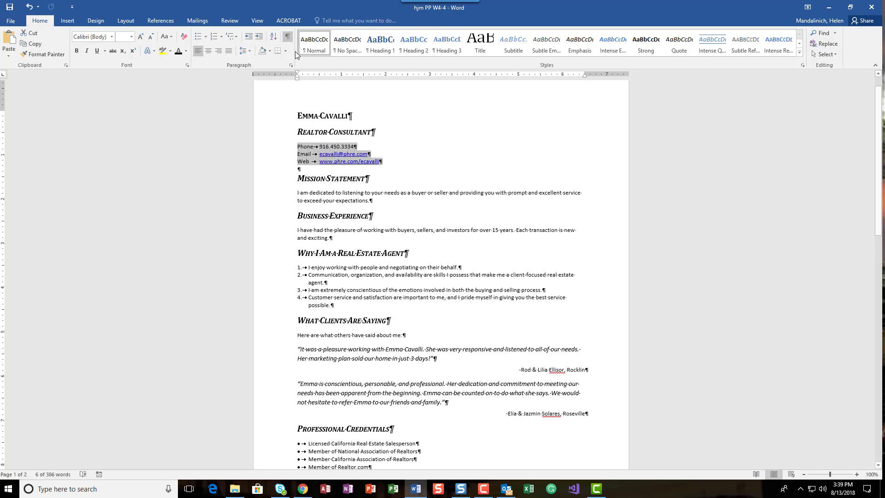
left_click(287, 37)
left_click(68, 20)
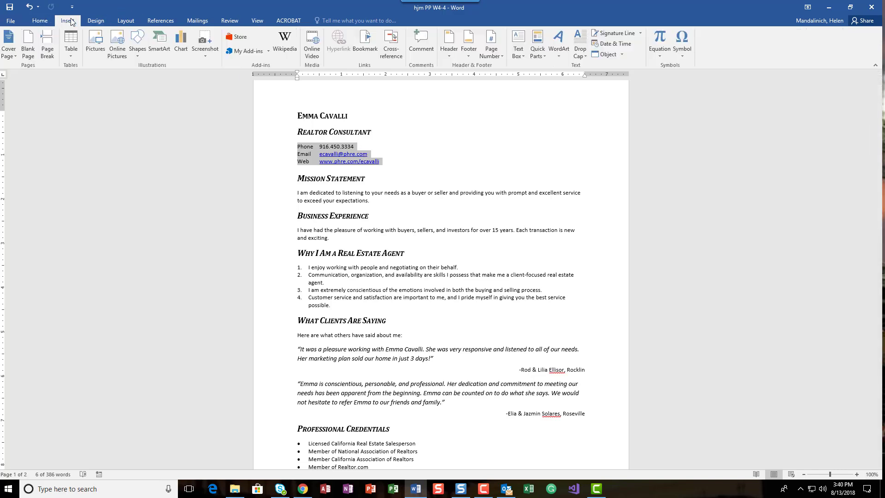
left_click(74, 53)
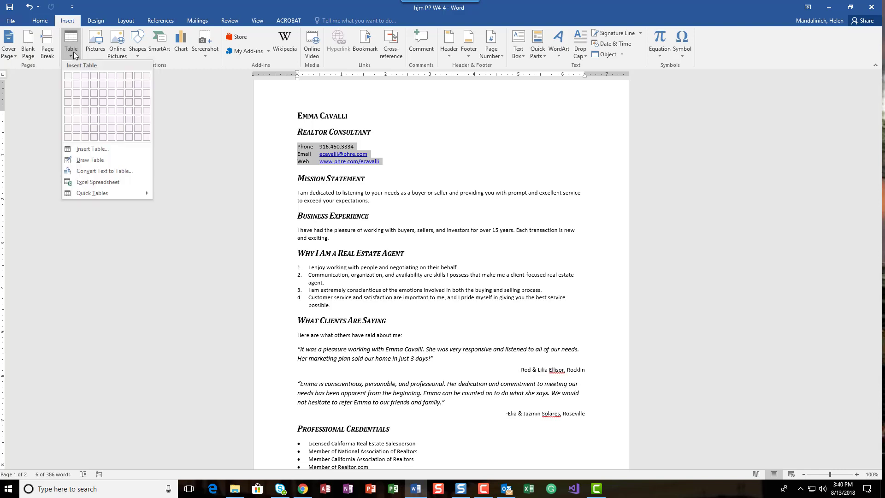
left_click(105, 171)
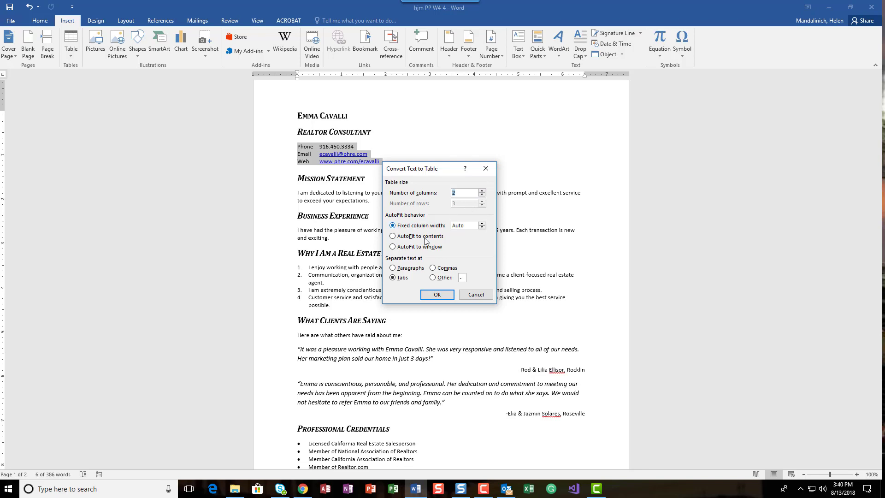
left_click(393, 237)
left_click(445, 296)
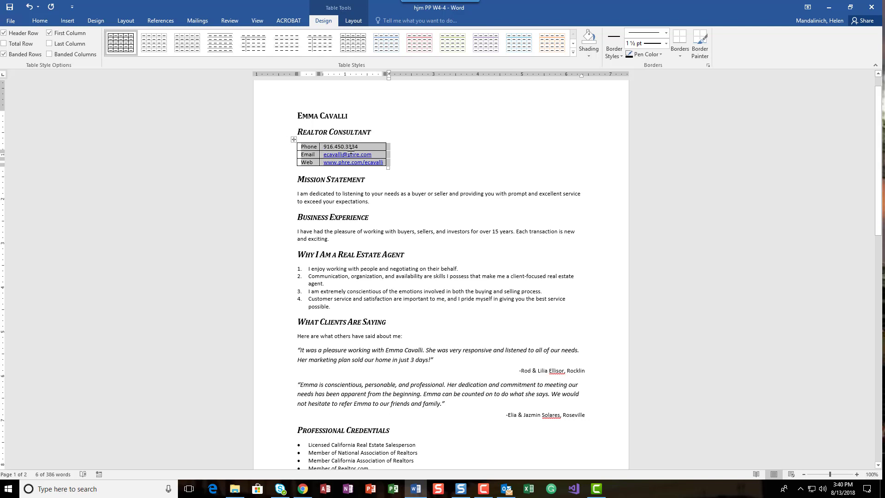
Step: Remove all borders from the contact information table, then add 1 ½ pt top and bottom borders
left_click(680, 55)
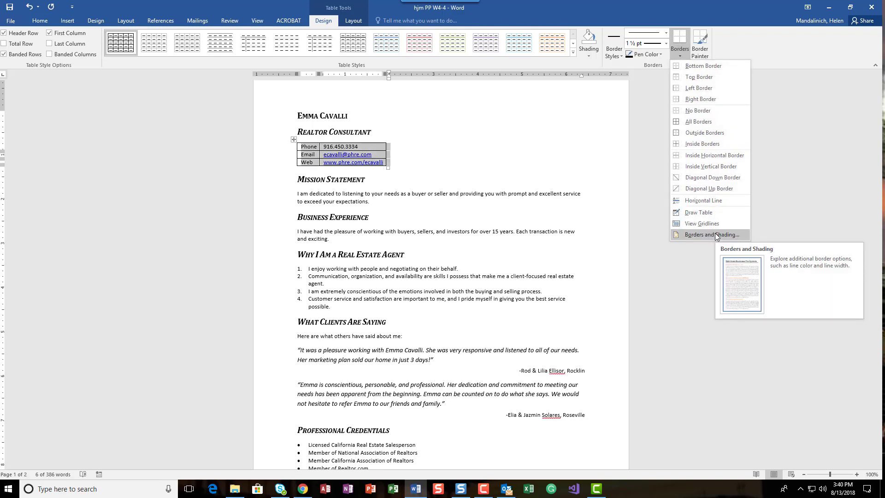
left_click(706, 112)
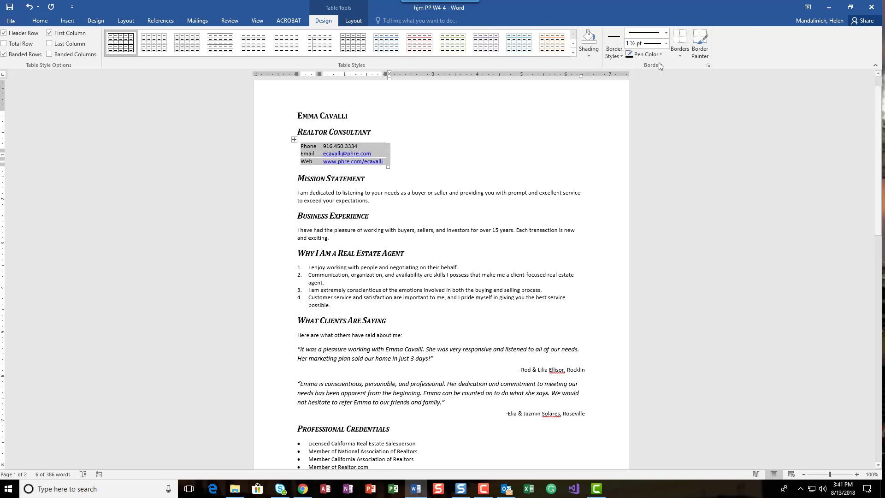
left_click(684, 57)
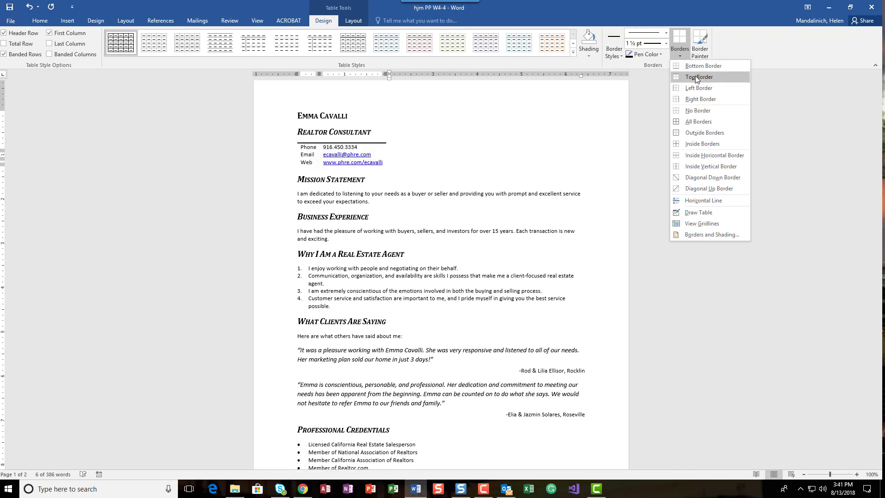
left_click(696, 77)
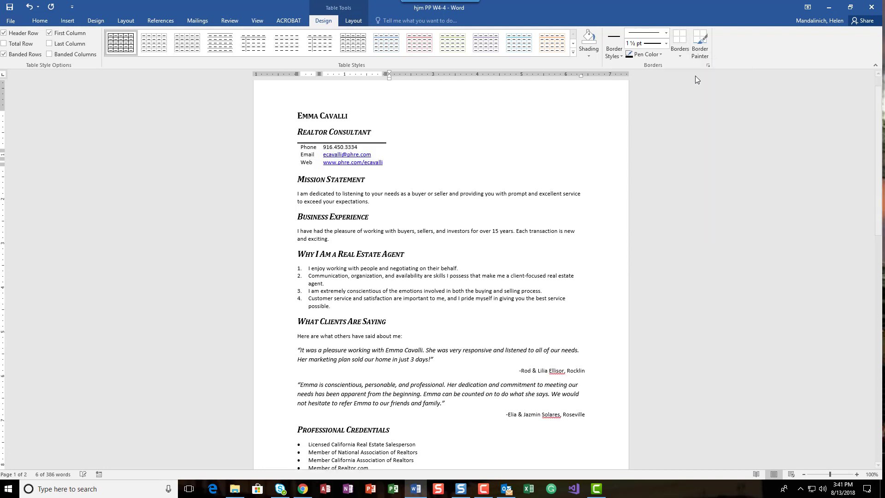
left_click(681, 56)
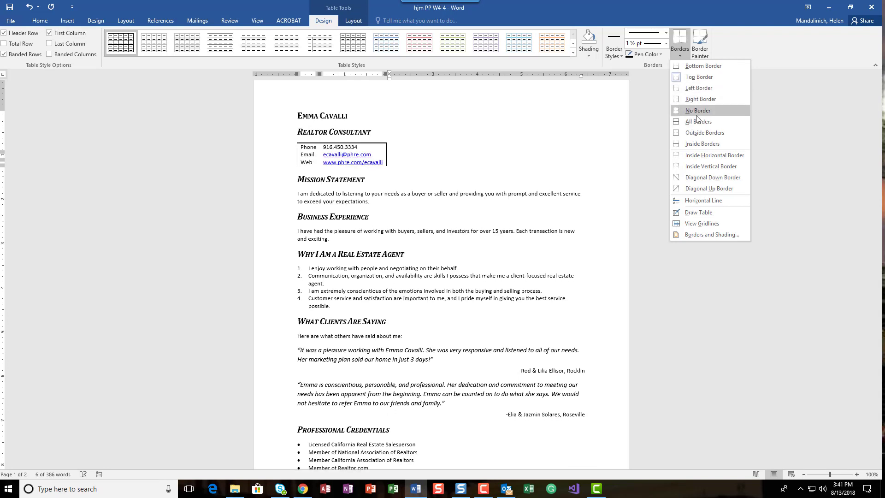
left_click(696, 65)
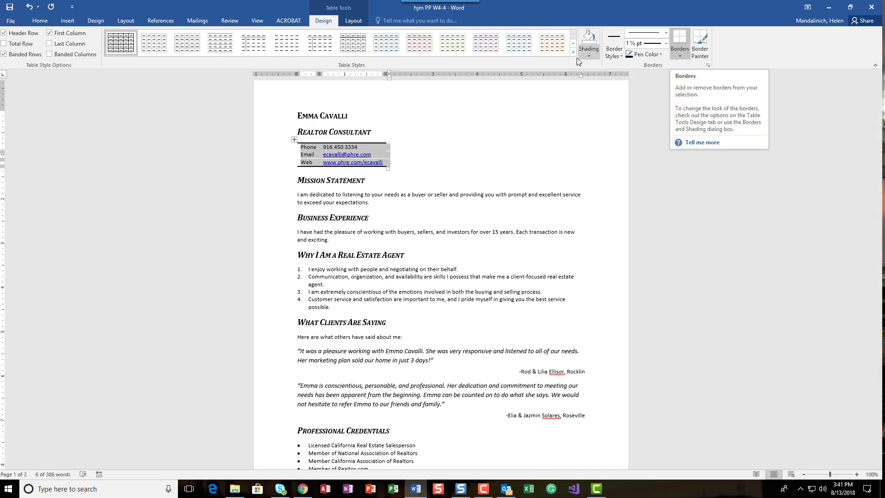
Step: Shade the contact information table with the lightest green theme color and save the document
left_click(591, 56)
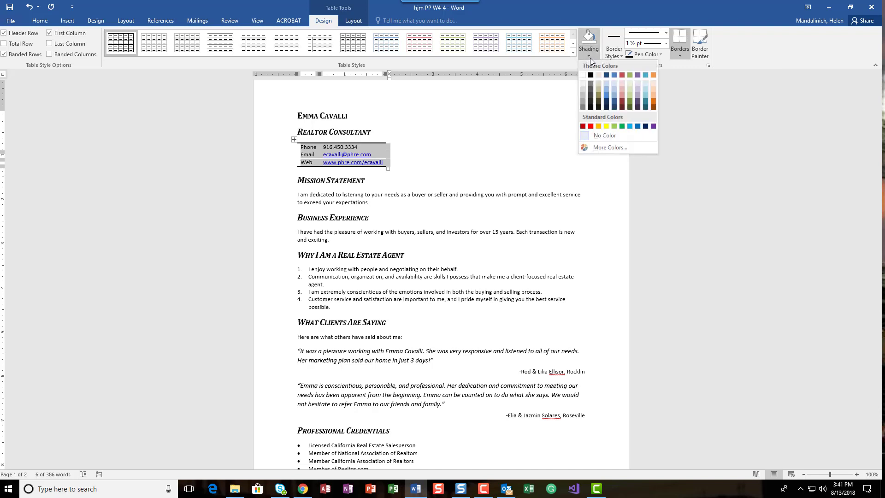
left_click(630, 83)
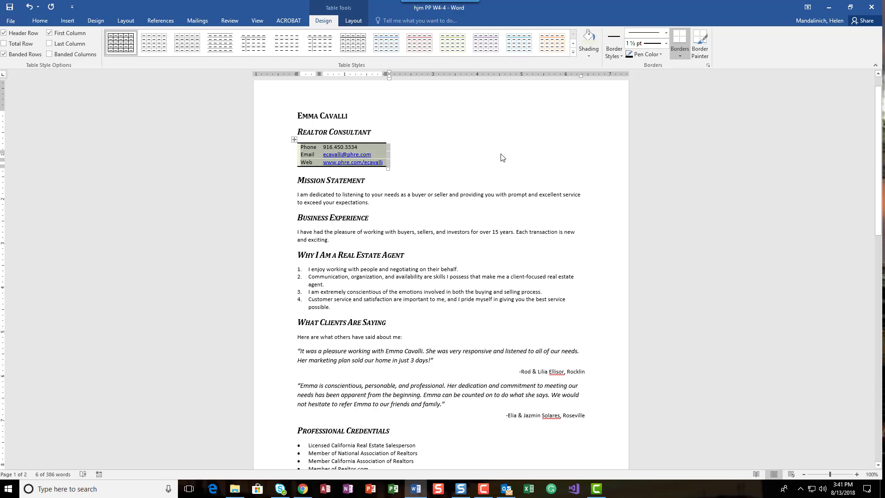
left_click(489, 167)
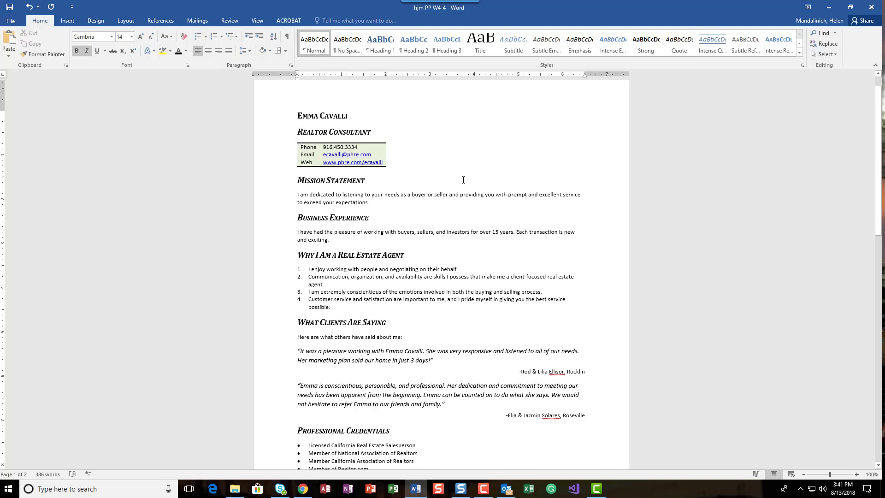
left_click(9, 8)
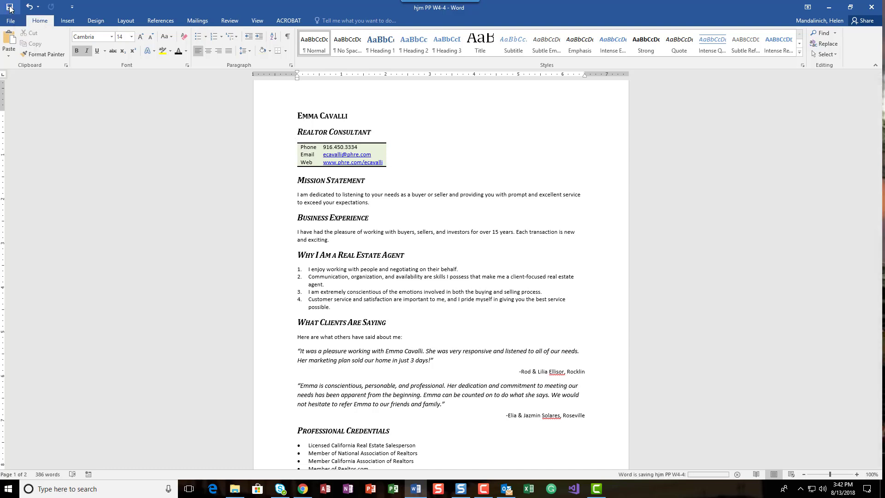